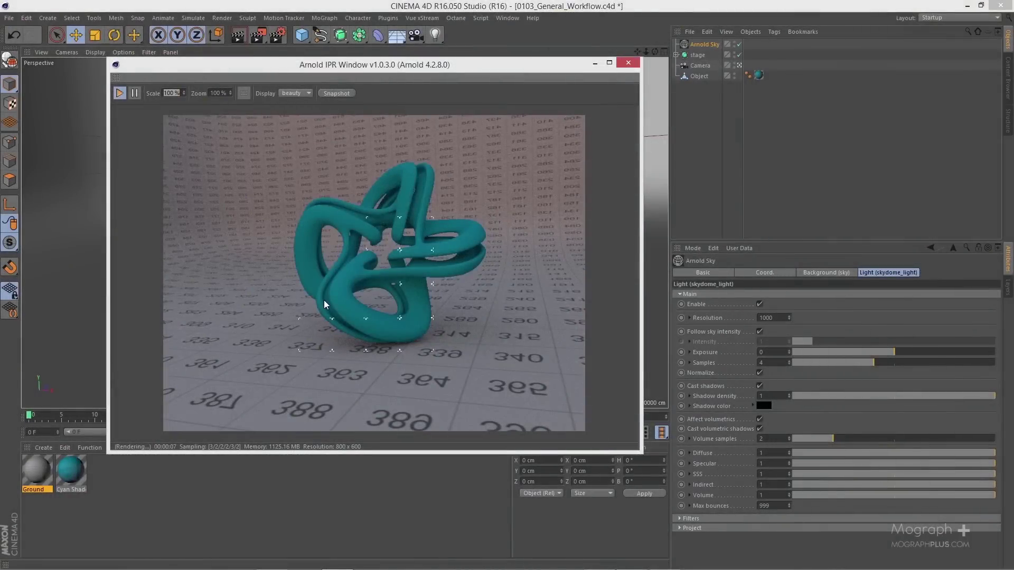
Step: Check the Arnold ray depths: Total 10, Diffuse 1, Glossy 1, Reflection 2, Refraction 2, Volume 0
{"action": "left_click", "coordinate": [276, 36]}
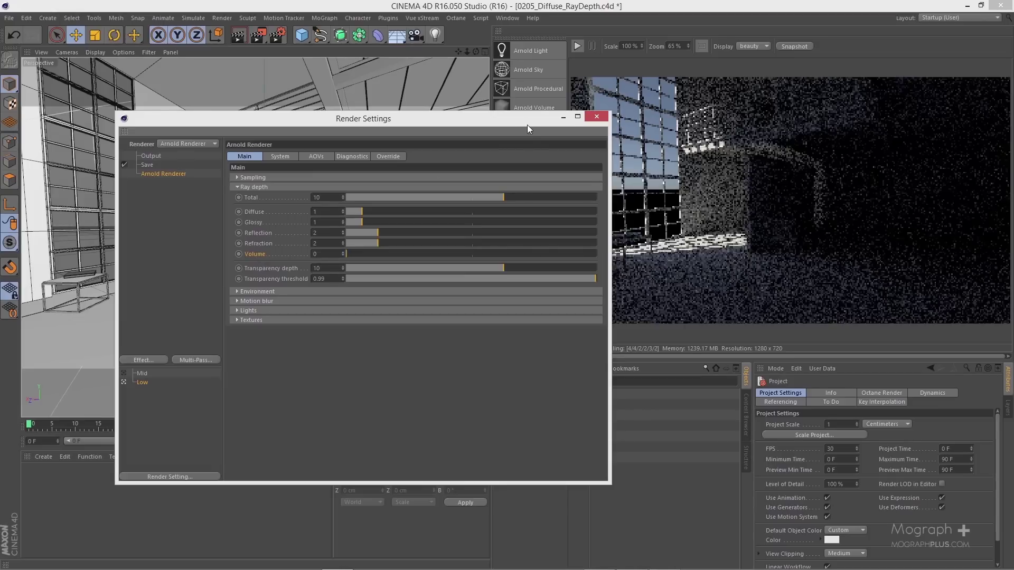
{"action": "left_click_drag", "start_coordinate": [527, 124], "coordinate": [514, 125]}
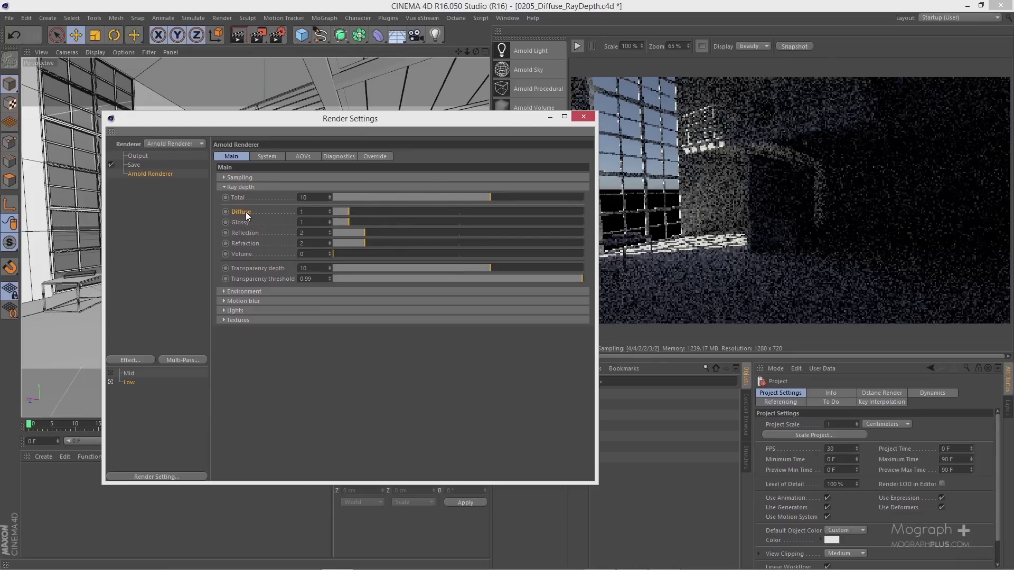
Step: Enable Use color temperature on the area light and drag Temperature to a warmer value
{"action": "left_click", "coordinate": [582, 116]}
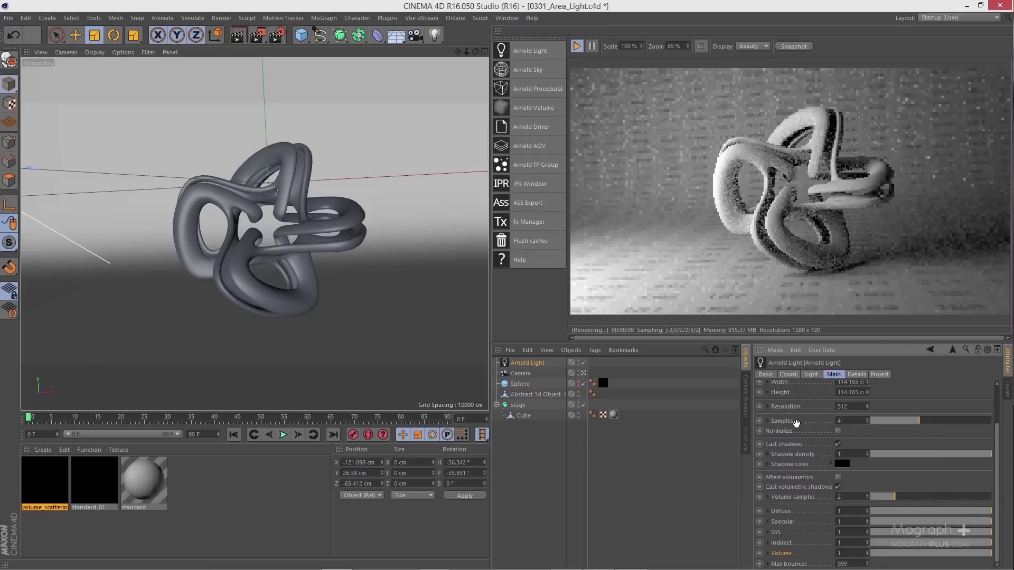
{"action": "left_click", "coordinate": [855, 374]}
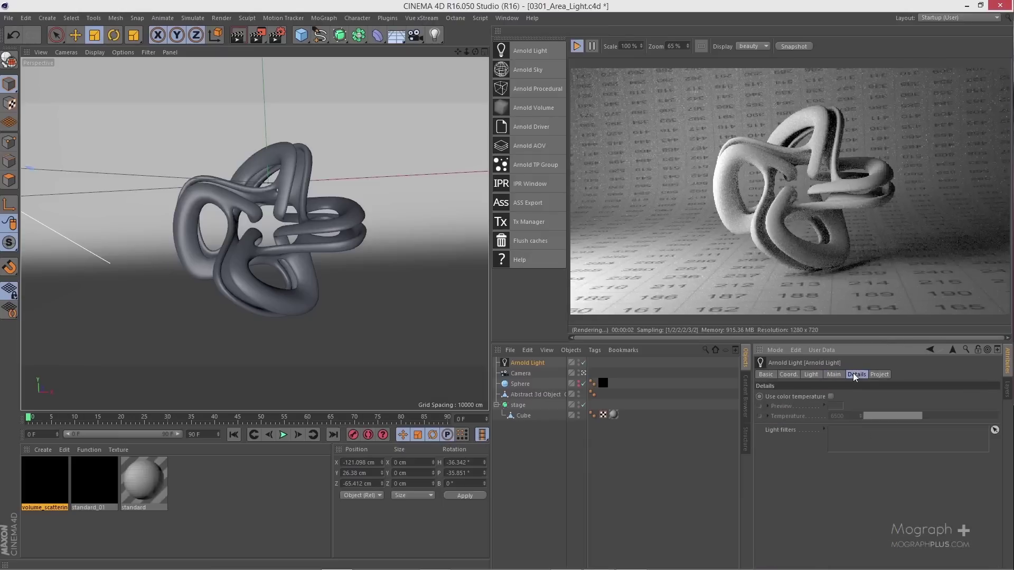
{"action": "left_click", "coordinate": [830, 396]}
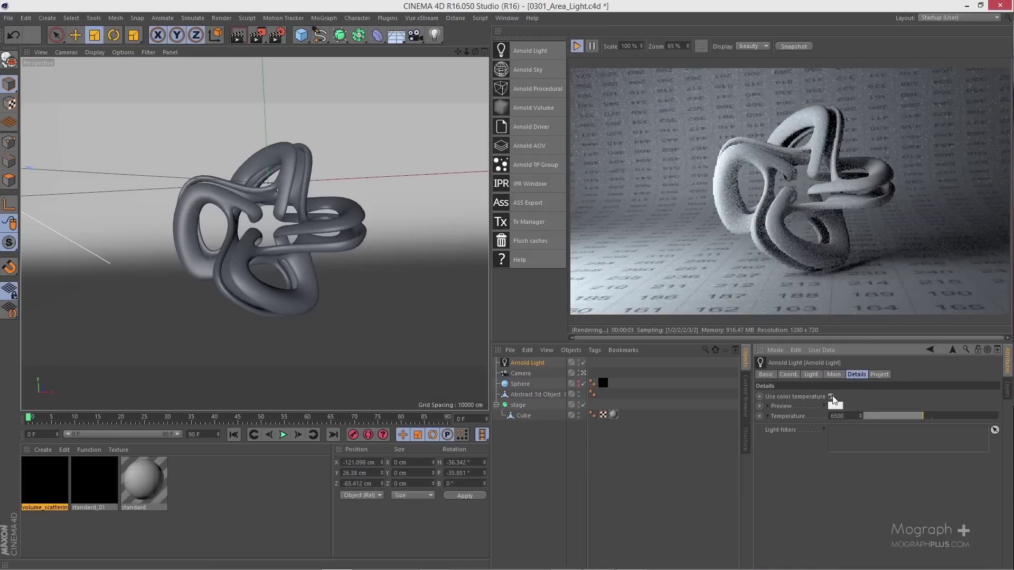
{"action": "double_click", "coordinate": [838, 417]}
{"action": "left_click_drag", "start_coordinate": [938, 419], "coordinate": [989, 419]}
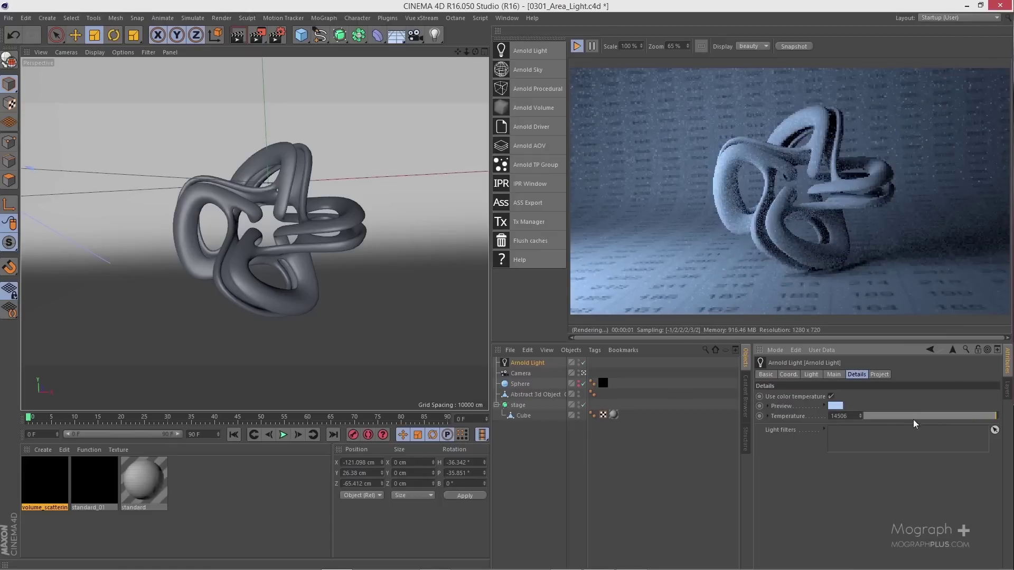
{"action": "left_click_drag", "start_coordinate": [909, 421], "coordinate": [860, 418]}
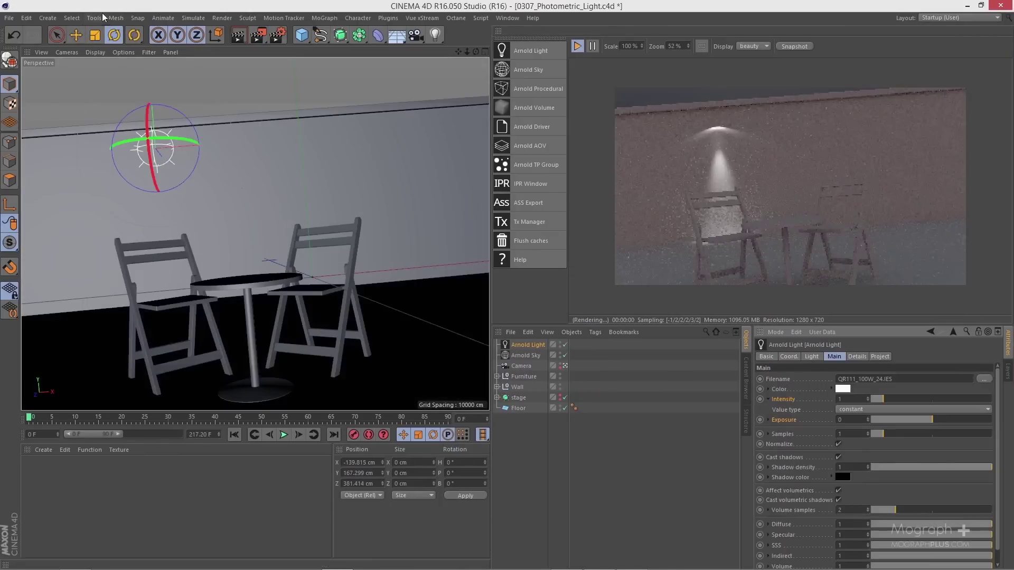
Step: Shape the barndoor filter's edges and right side on the area light
{"action": "left_click", "coordinate": [75, 35]}
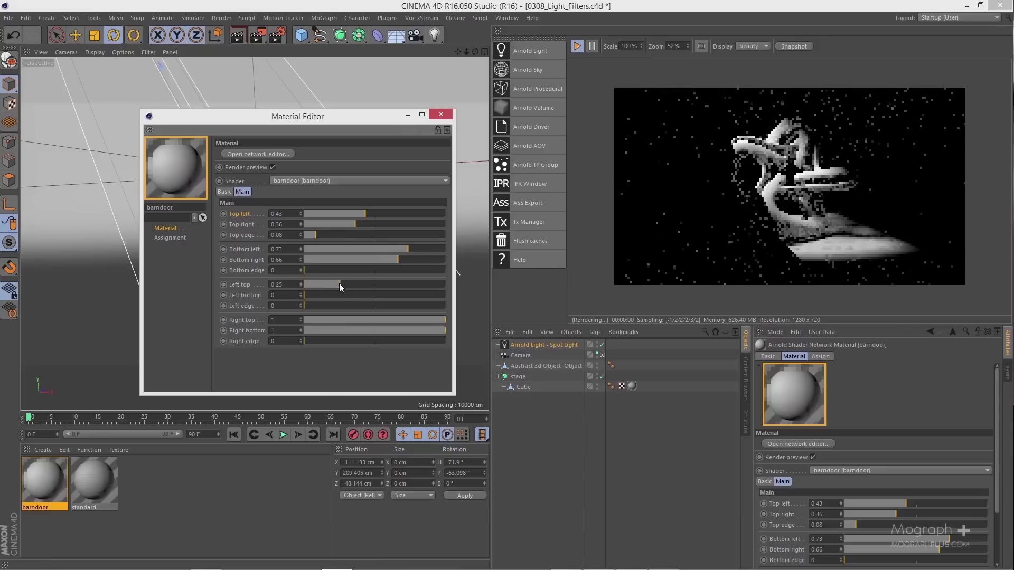
{"action": "left_click_drag", "start_coordinate": [341, 295], "coordinate": [416, 330]}
{"action": "left_click_drag", "start_coordinate": [322, 341], "coordinate": [319, 341]}
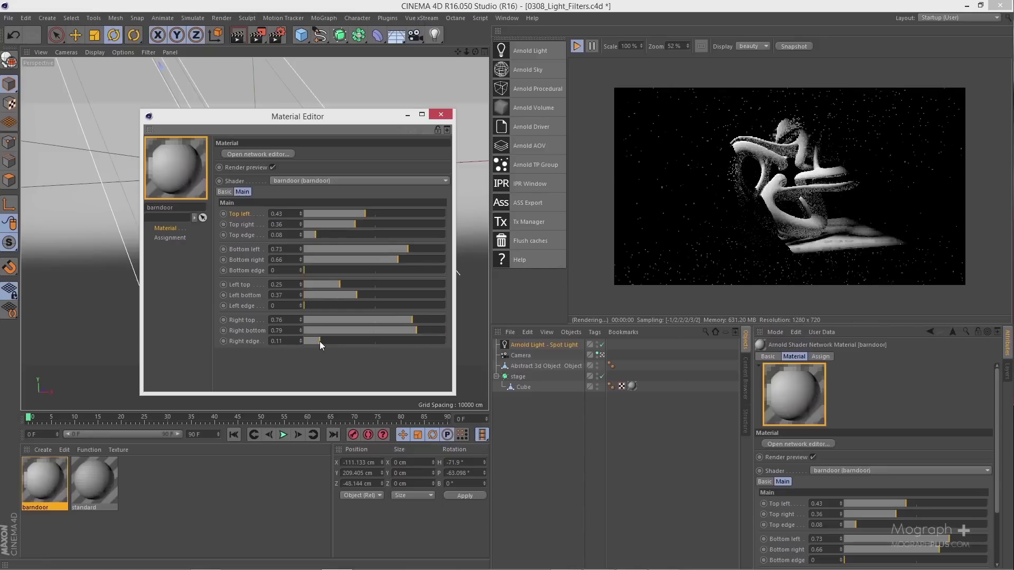
{"action": "left_click", "coordinate": [442, 114]}
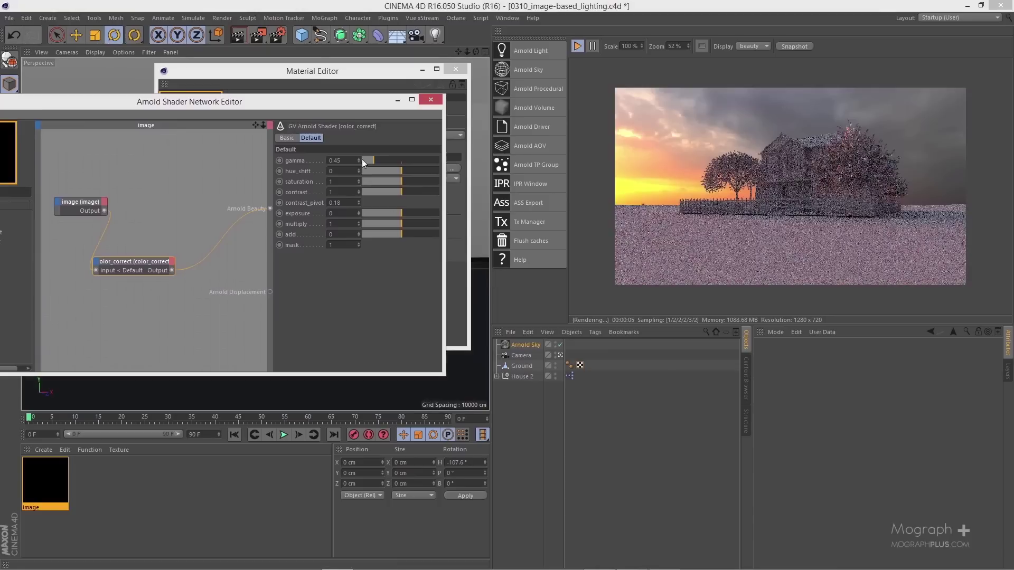
Step: In the volume material's node network, separate the volume_scattering node from the noise node
{"action": "left_click_drag", "start_coordinate": [338, 103], "coordinate": [413, 118]}
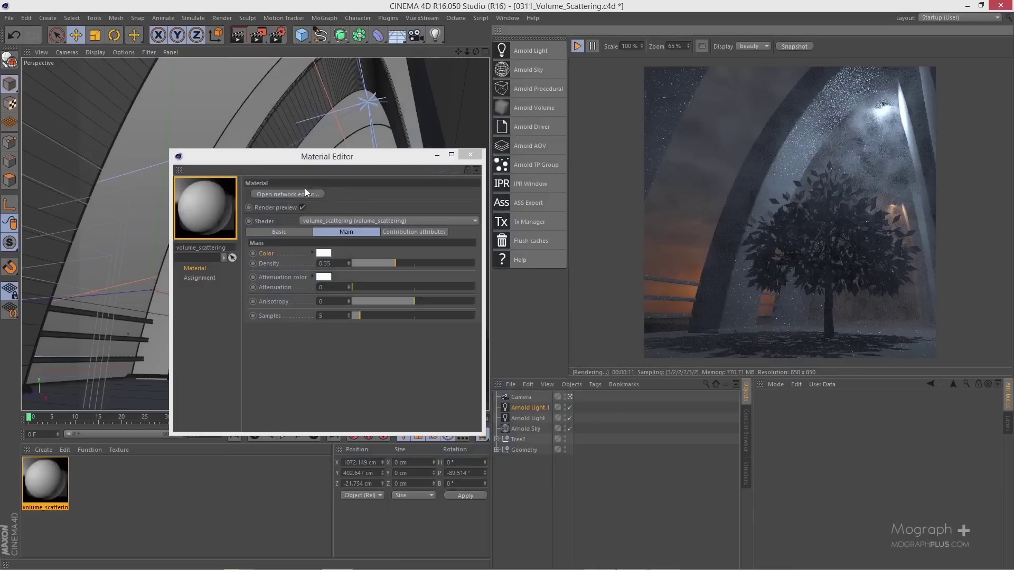
{"action": "left_click", "coordinate": [305, 189]}
{"action": "left_click", "coordinate": [299, 214]}
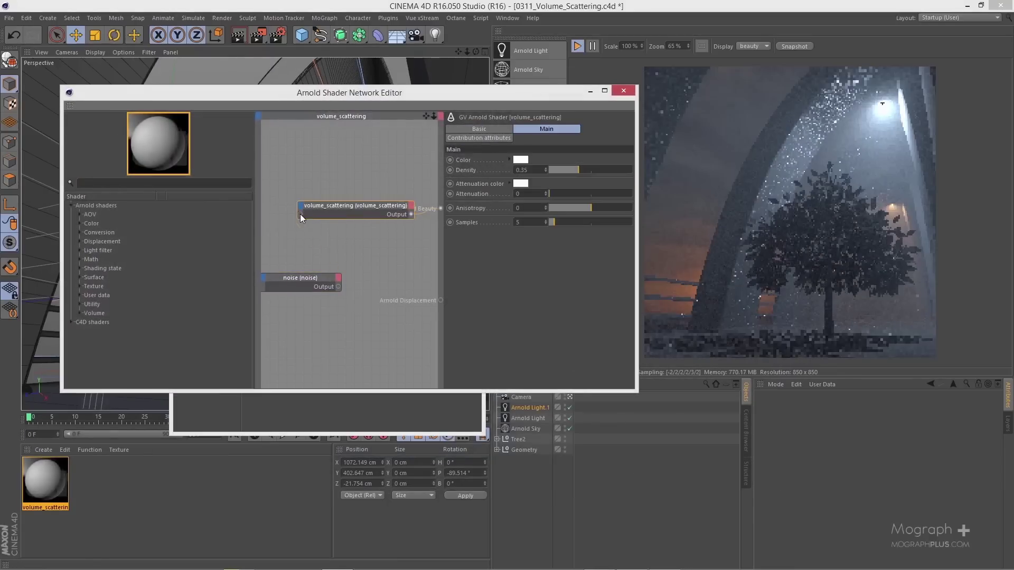
{"action": "left_click_drag", "start_coordinate": [299, 214], "coordinate": [355, 195]}
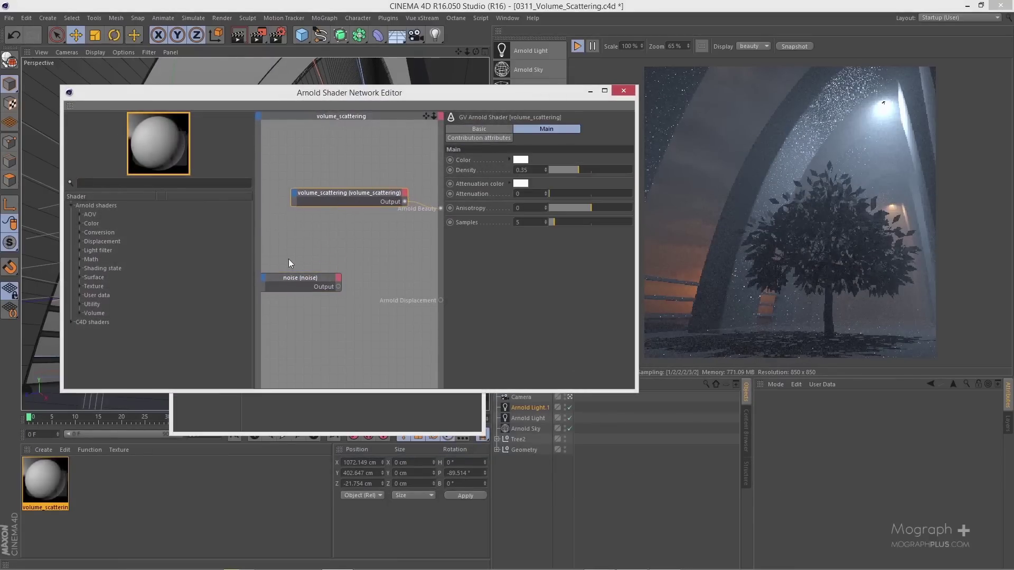
{"action": "left_click_drag", "start_coordinate": [292, 279], "coordinate": [334, 286]}
{"action": "left_click_drag", "start_coordinate": [332, 206], "coordinate": [314, 226]}
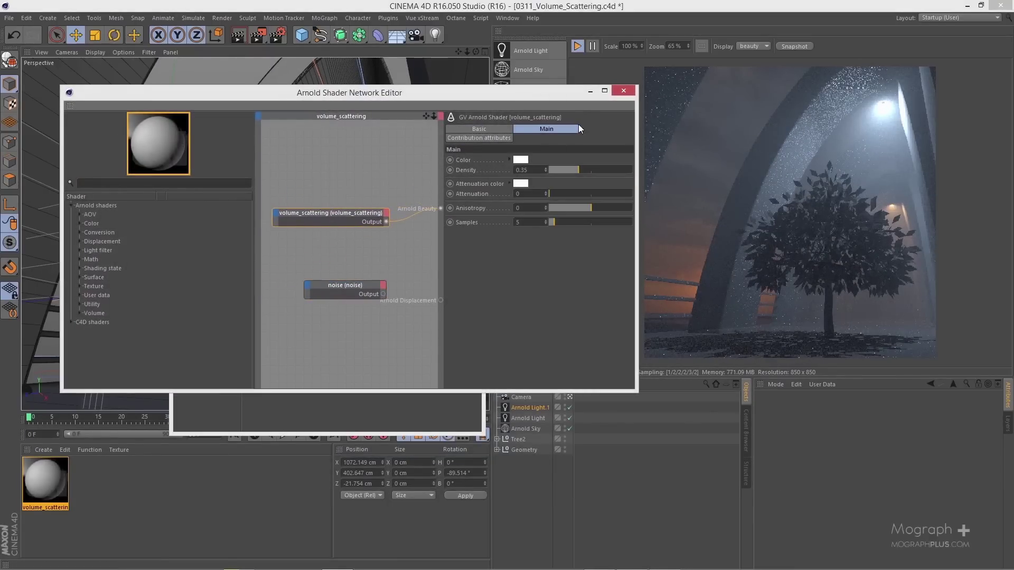
Step: Lower the Diffuse Weight and enable Fresnel for the specular
{"action": "left_click", "coordinate": [624, 91]}
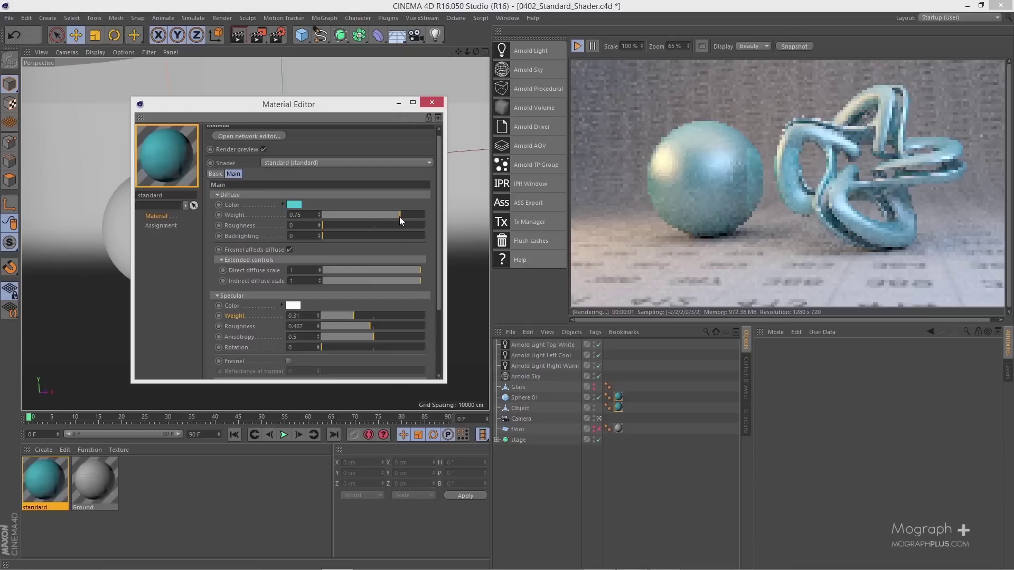
{"action": "left_click_drag", "start_coordinate": [399, 217], "coordinate": [380, 217]}
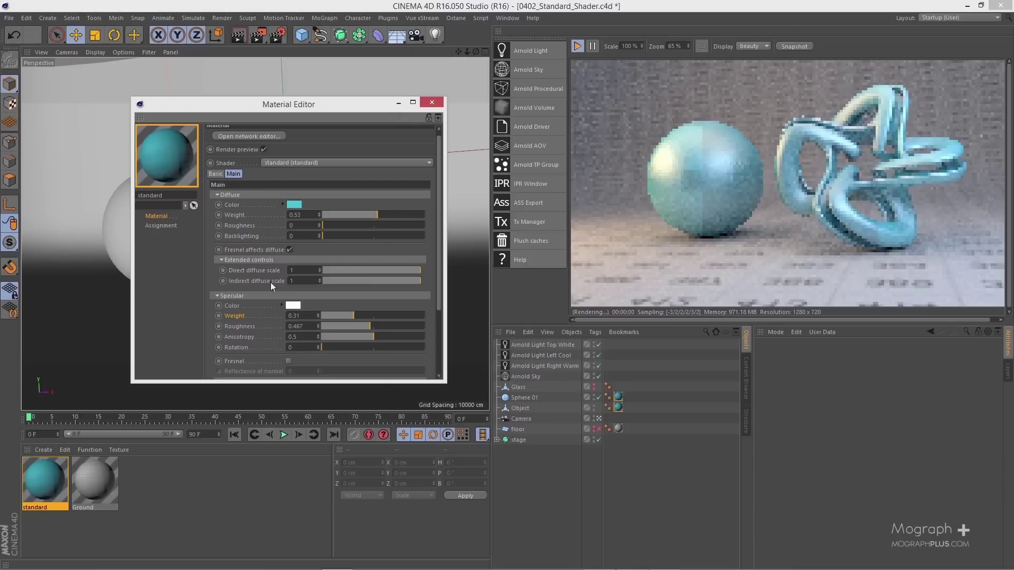
{"action": "scroll", "coordinate": [265, 283], "scroll_direction": "down", "scroll_amount": 2}
{"action": "left_click", "coordinate": [288, 316]}
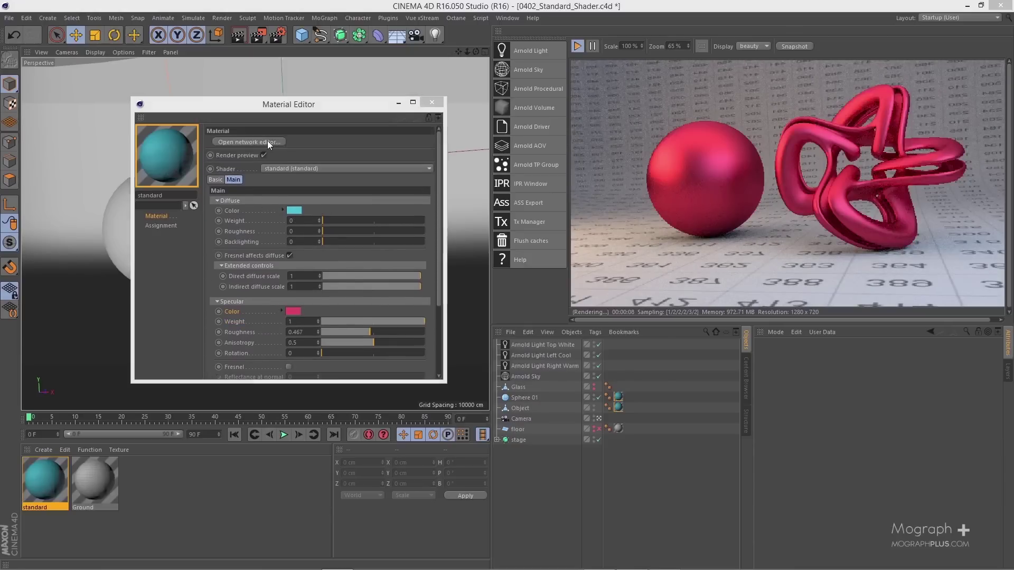
Step: Add an image texture node loading Dirt07.png and refresh the live render
{"action": "left_click", "coordinate": [267, 140]}
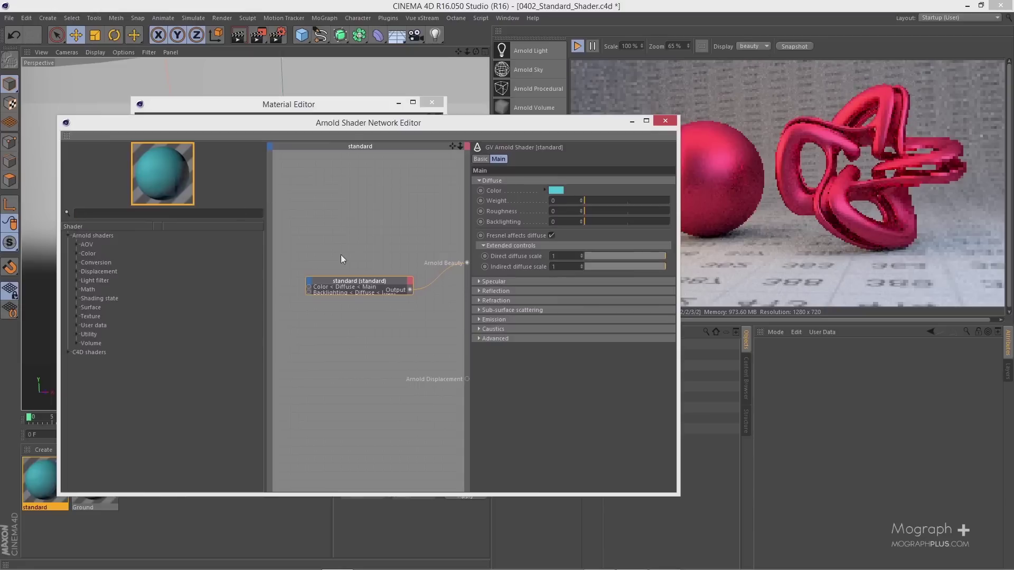
{"action": "mouse_move", "coordinate": [382, 322]}
{"action": "mouse_move", "coordinate": [438, 331]}
{"action": "left_click", "coordinate": [486, 340]}
{"action": "double_click", "coordinate": [451, 201]}
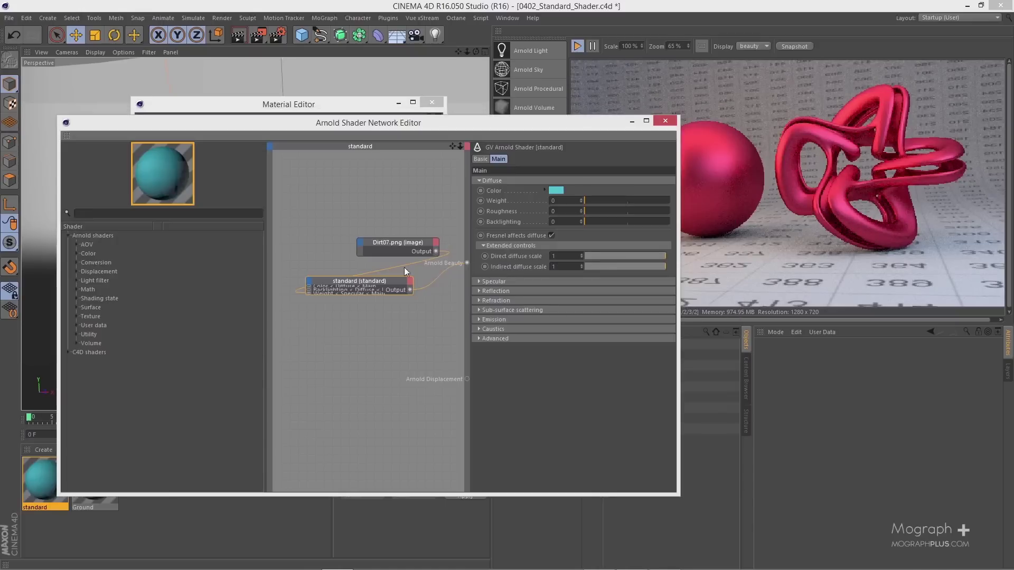
{"action": "left_click_drag", "start_coordinate": [548, 123], "coordinate": [389, 113]}
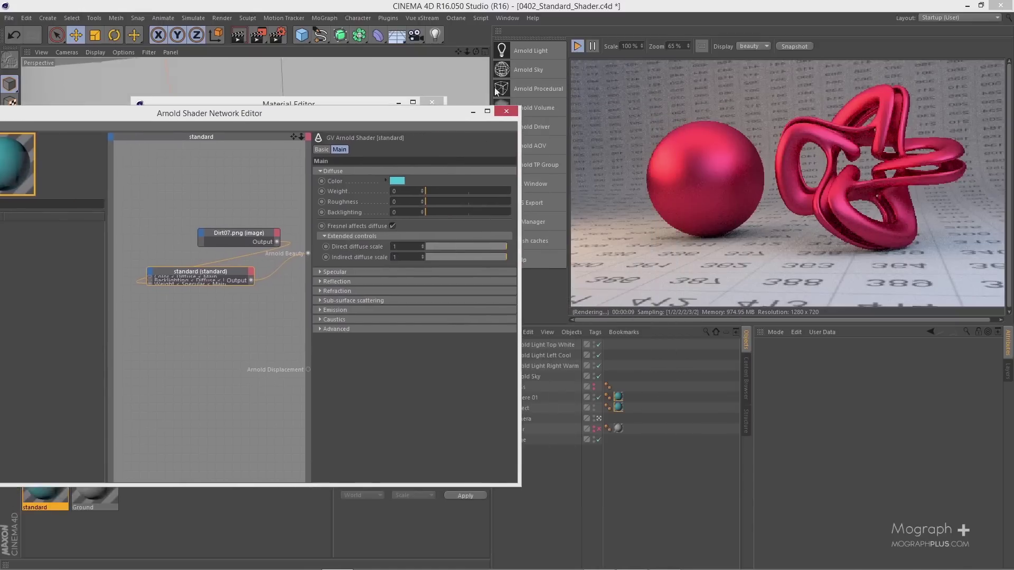
{"action": "left_click", "coordinate": [578, 49]}
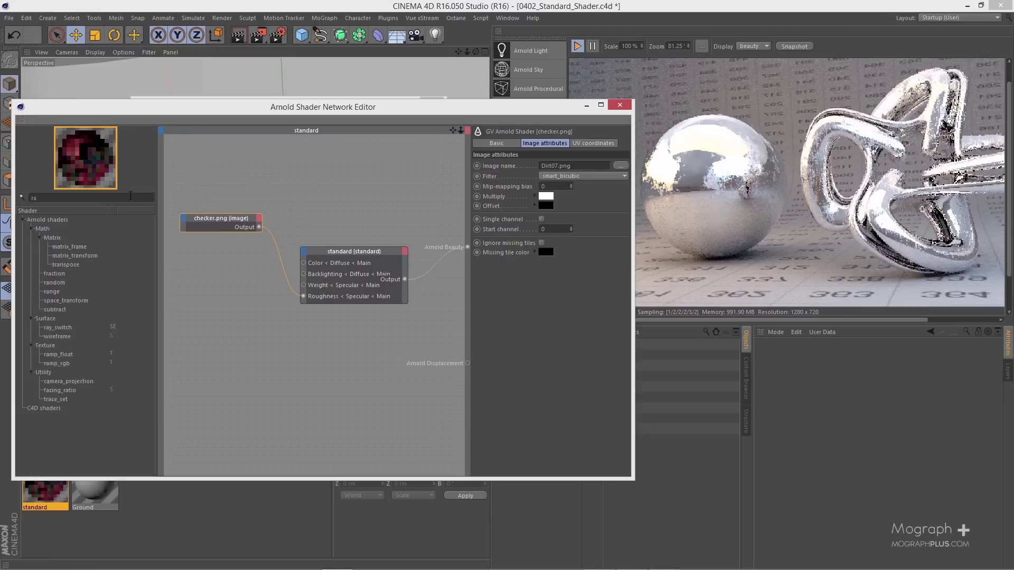
Step: Add a ramp_float node wired to Roughness and reset specular rotation to 0
{"action": "type", "text": "mp"}
{"action": "left_click_drag", "start_coordinate": [59, 238], "coordinate": [270, 362]}
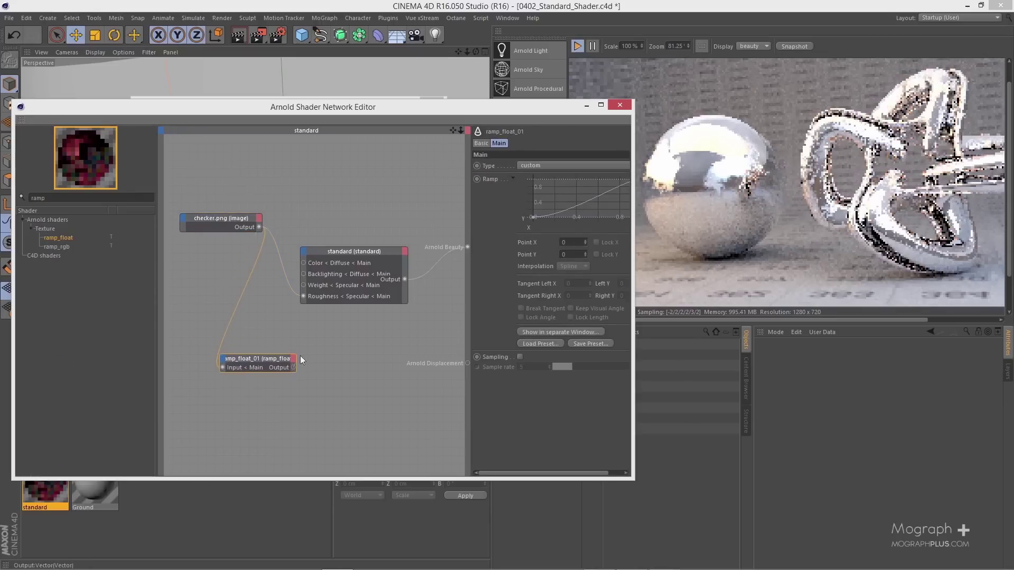
{"action": "left_click_drag", "start_coordinate": [302, 295], "coordinate": [302, 296]}
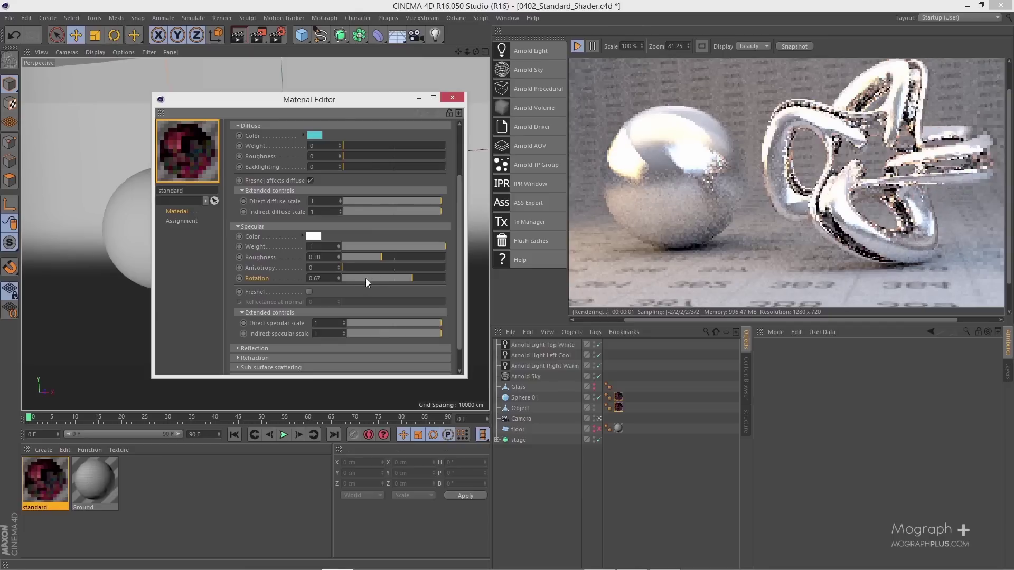
{"action": "left_click_drag", "start_coordinate": [365, 277], "coordinate": [311, 286]}
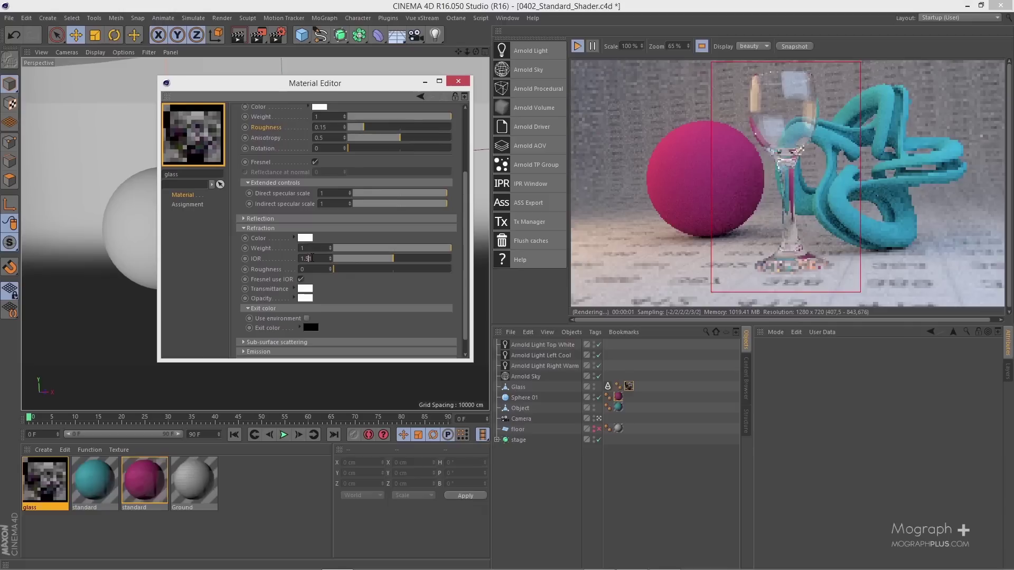
Step: Set the refraction IOR to 1, commit the 0.5 scalar value, and view a saved skin render
{"action": "double_click", "coordinate": [308, 258]}
{"action": "type", "text": "1"}
{"action": "key", "text": "Return"}
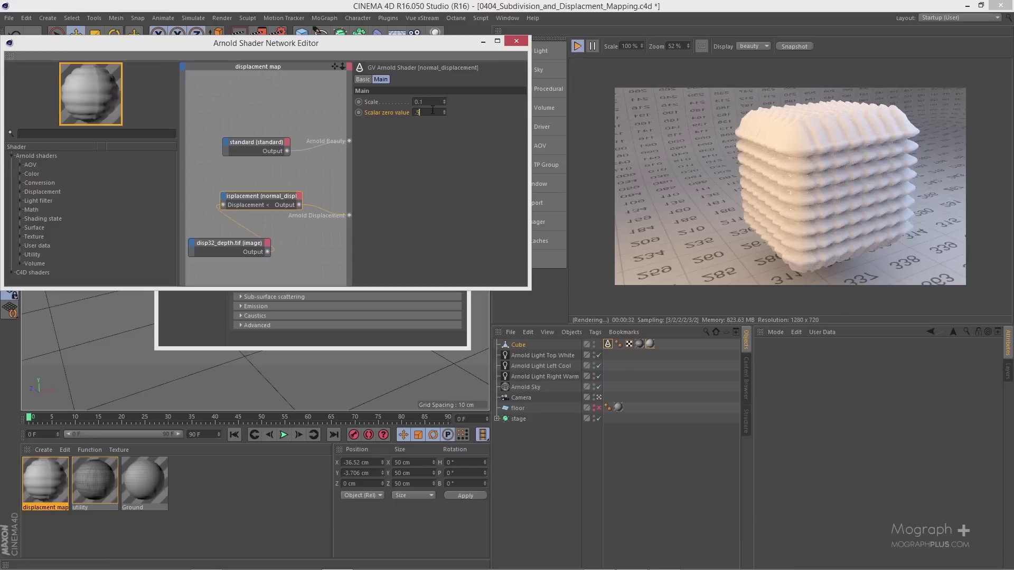
{"action": "key", "text": "Return"}
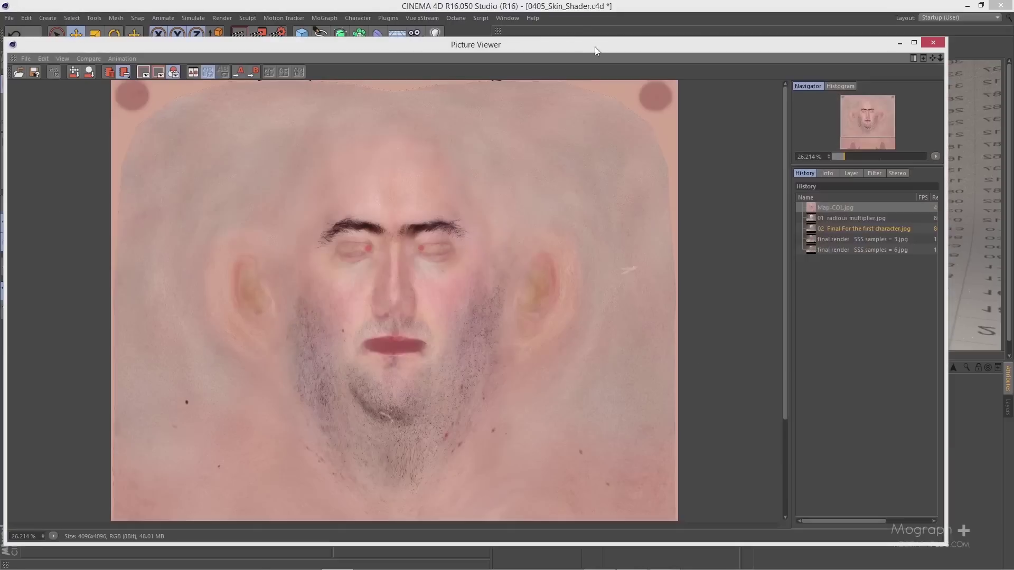
{"action": "left_click", "coordinate": [860, 239]}
Step: Confirm the hair colour and compare the opacity 1 and opacity 0.8 hair renders
{"action": "scroll", "coordinate": [406, 300], "scroll_direction": "up", "scroll_amount": 5}
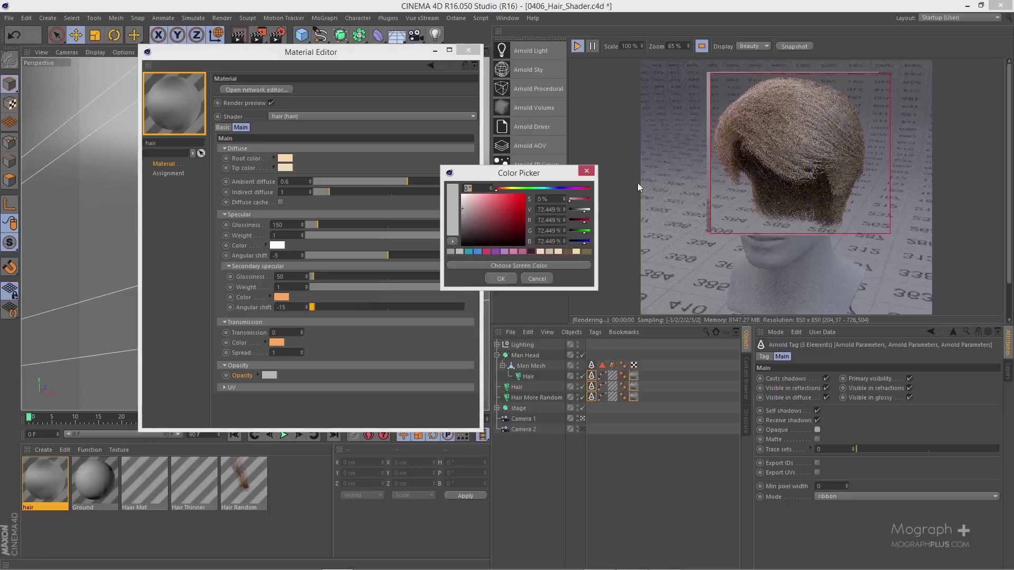
{"action": "left_click", "coordinate": [534, 277]}
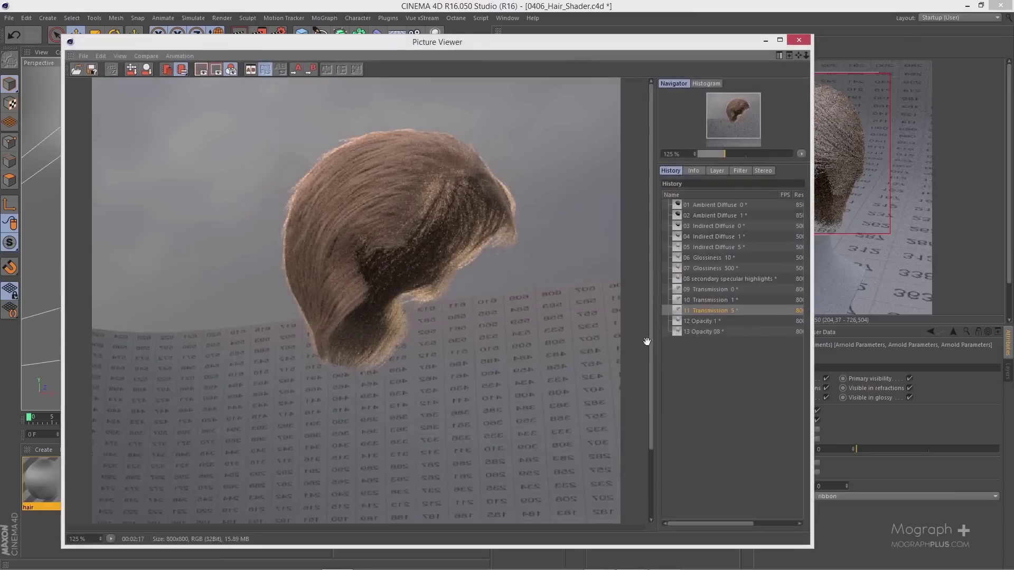
{"action": "left_click", "coordinate": [687, 321]}
{"action": "scroll", "coordinate": [582, 299], "scroll_direction": "down", "scroll_amount": 1}
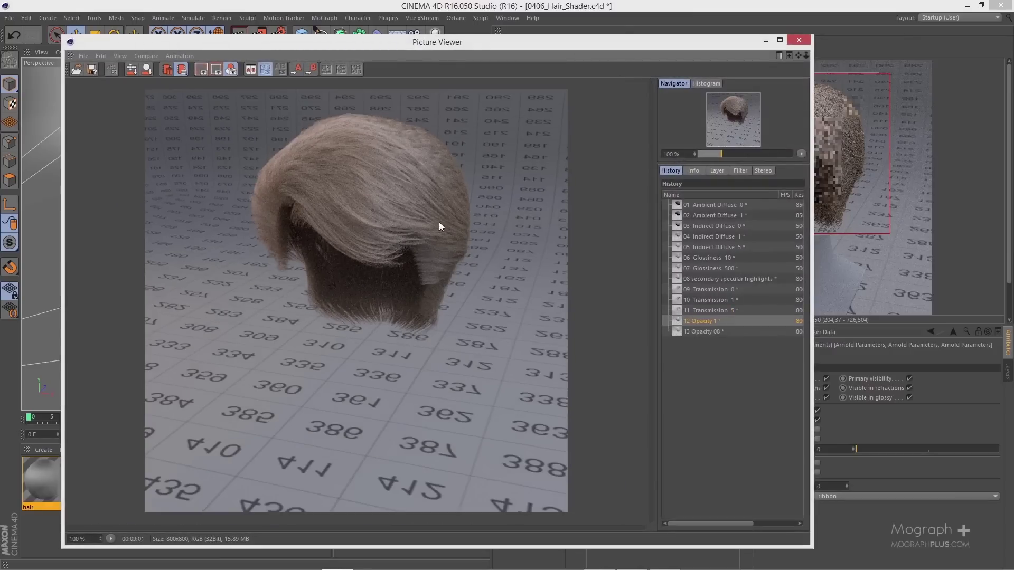
{"action": "left_click", "coordinate": [710, 330]}
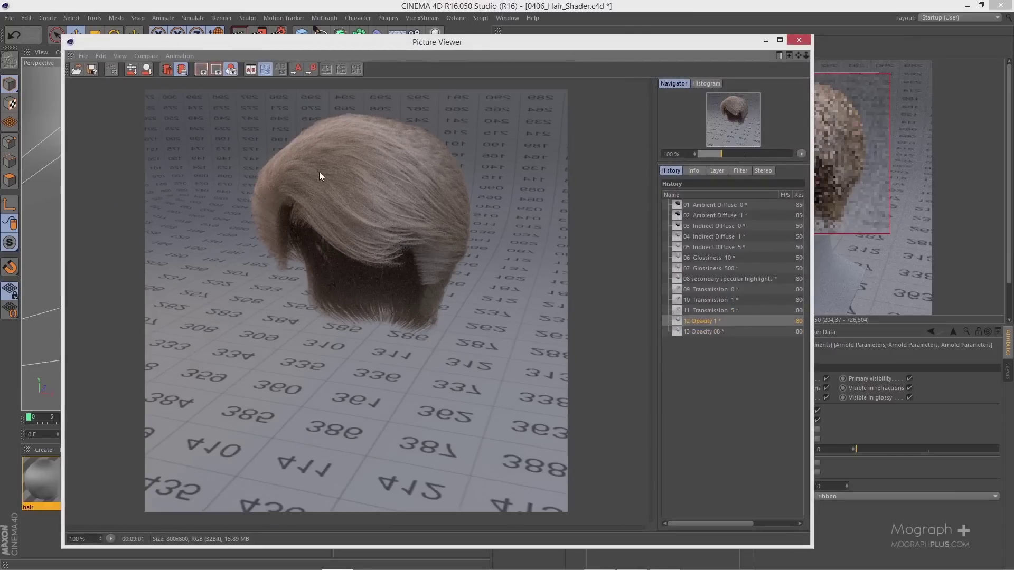
{"action": "scroll", "coordinate": [323, 174], "scroll_direction": "up", "scroll_amount": 1}
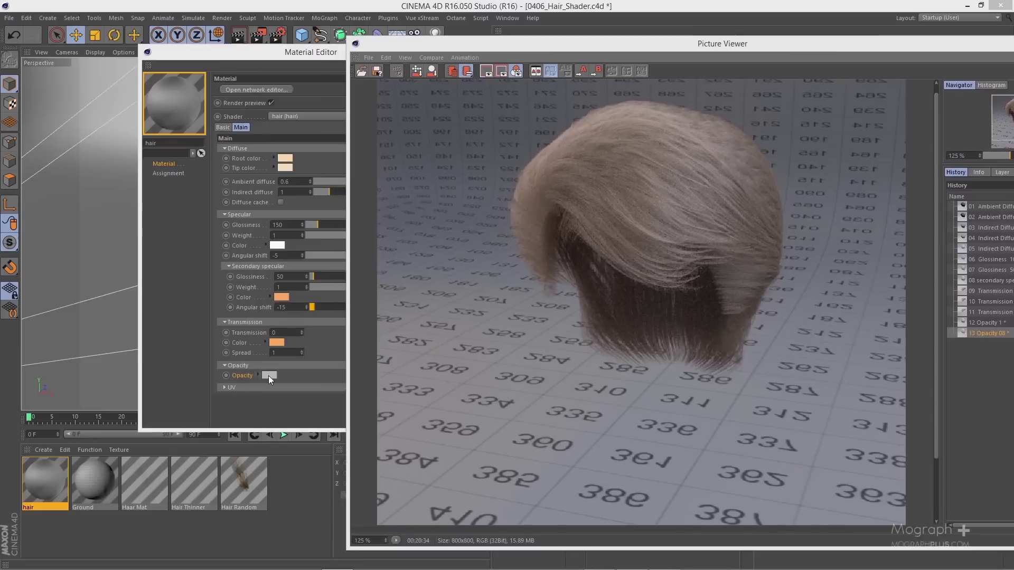
{"action": "left_click", "coordinate": [268, 375]}
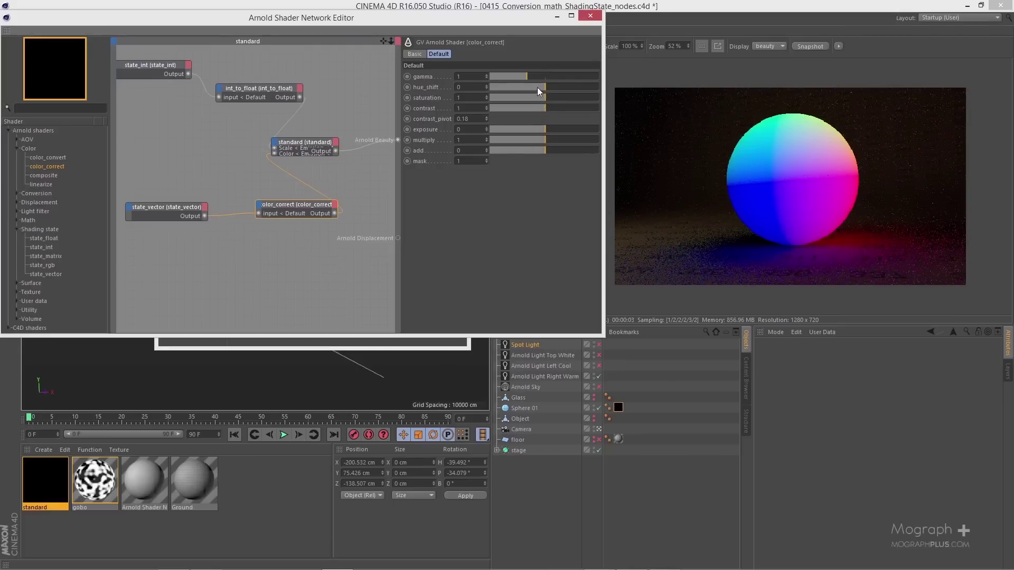
Step: Shift the sphere's hue to -0.2 and set the user data default value to 52%
{"action": "left_click_drag", "start_coordinate": [537, 90], "coordinate": [533, 91]}
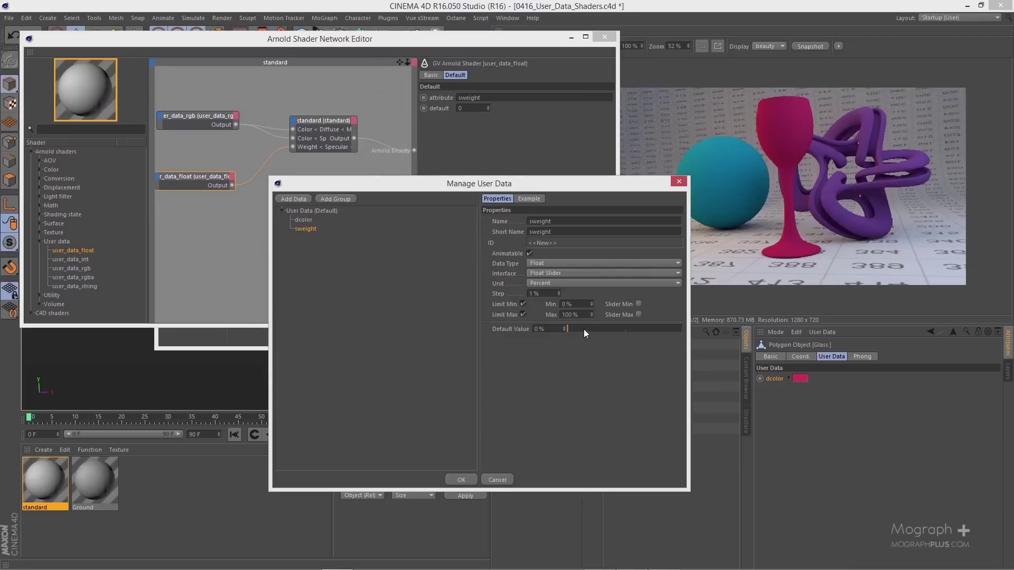
{"action": "left_click_drag", "start_coordinate": [591, 327], "coordinate": [515, 338]}
{"action": "left_click", "coordinate": [550, 282]}
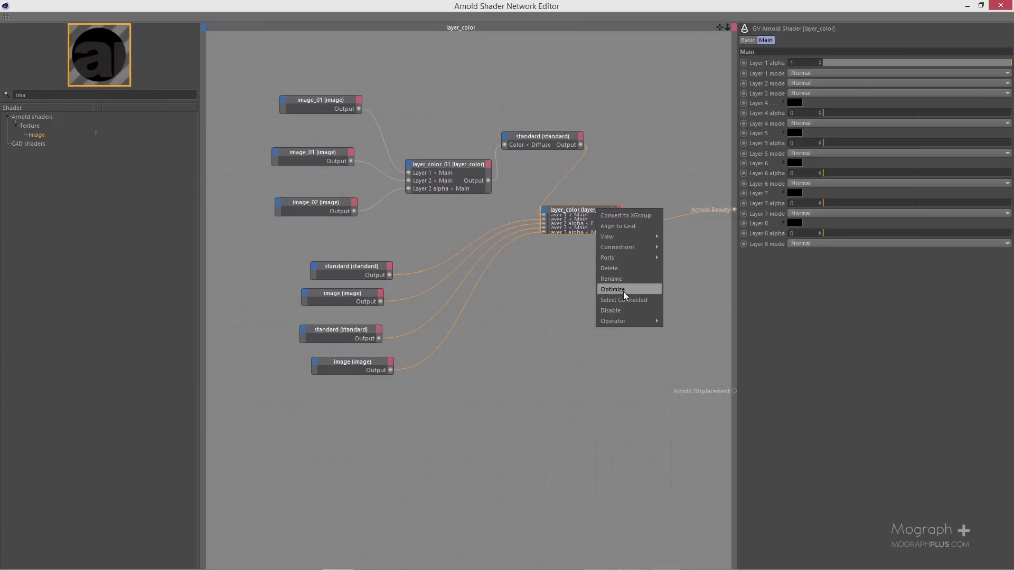
Step: Expand and reposition the layer_color node, then set the aperture size to 0.2
{"action": "left_click", "coordinate": [623, 291]}
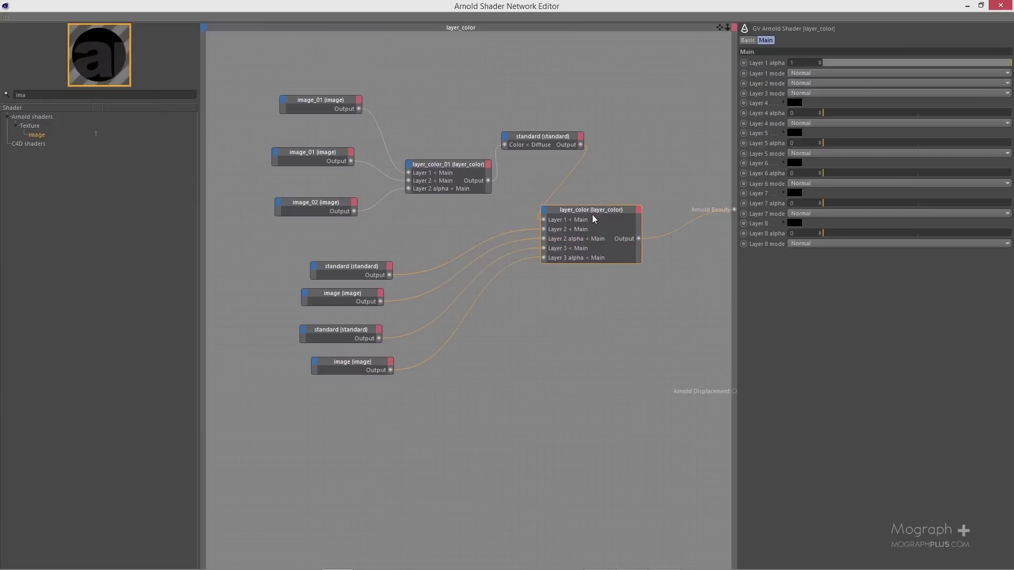
{"action": "left_click_drag", "start_coordinate": [592, 214], "coordinate": [620, 239]}
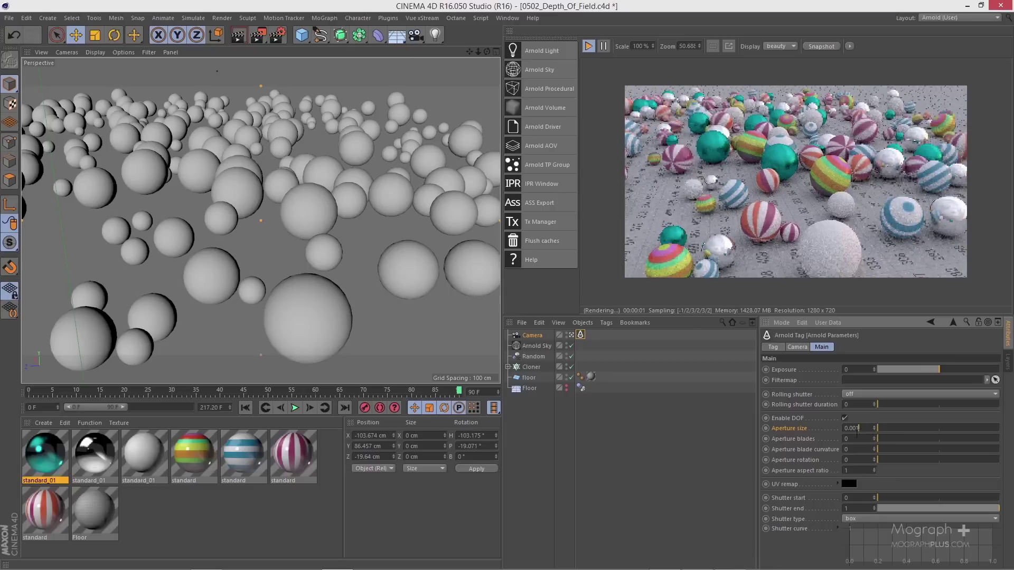
{"action": "type", "text": "0.2"}
{"action": "key", "text": "Return"}
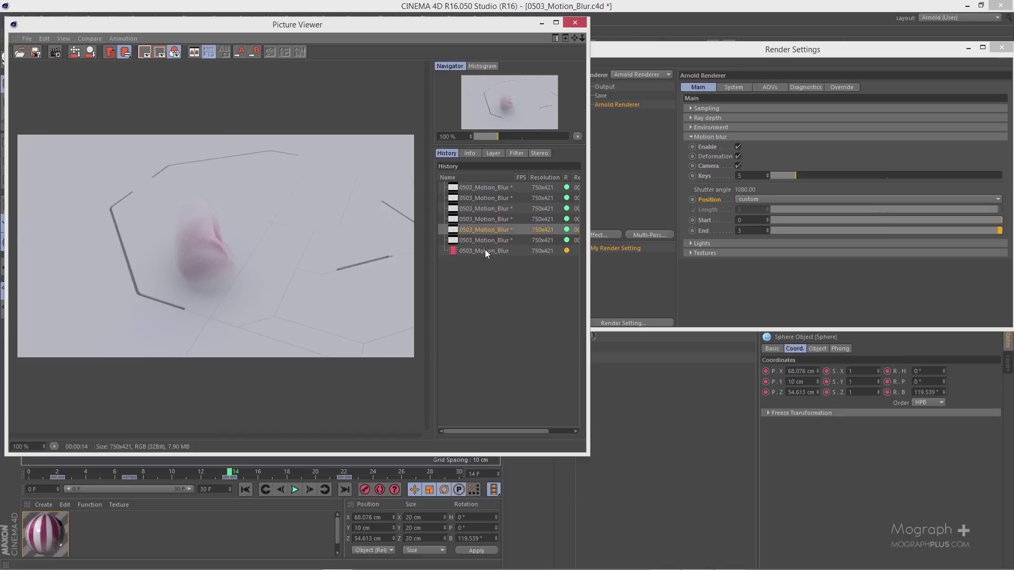
Step: View the last motion blur render, then add an Arnold Driver and list its driver types
{"action": "left_click", "coordinate": [485, 249]}
{"action": "left_click", "coordinate": [749, 219]}
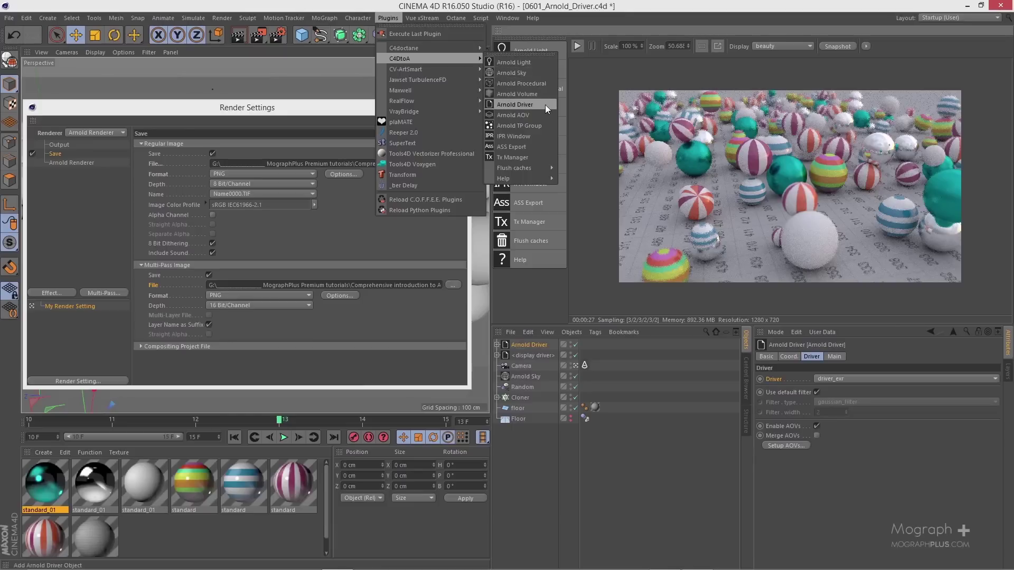
{"action": "left_click", "coordinate": [545, 105]}
{"action": "left_click", "coordinate": [845, 378]}
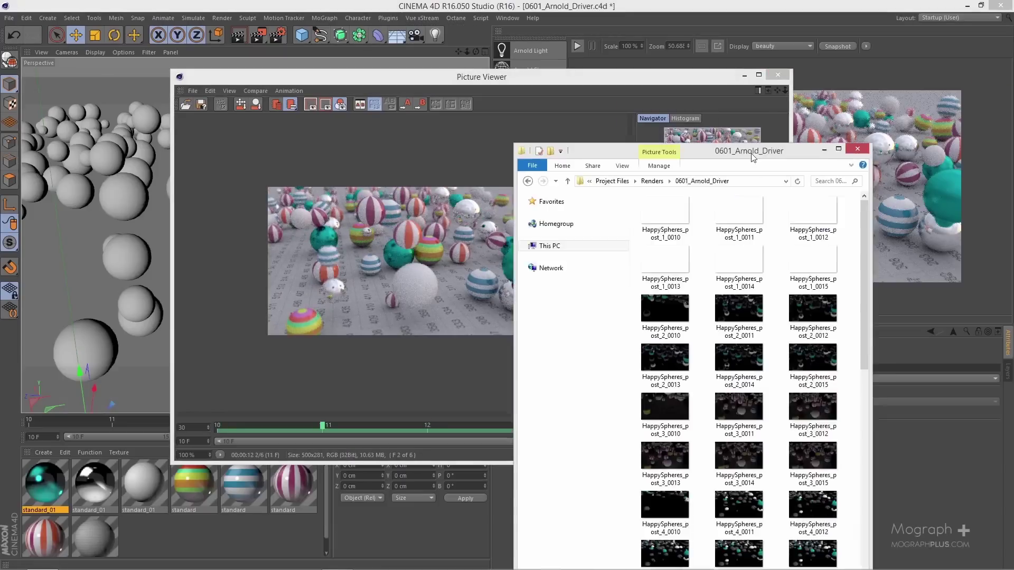
Step: Confirm the active AOVs, display only the direct_diffuse layer, and extract that AOV channel
{"action": "double_click", "coordinate": [520, 169]}
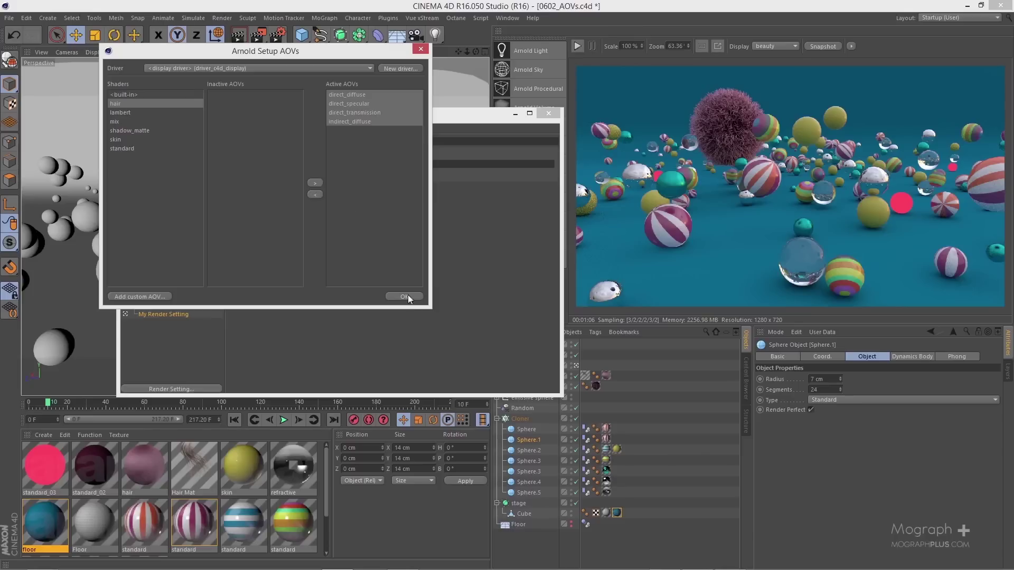
{"action": "left_click", "coordinate": [404, 297]}
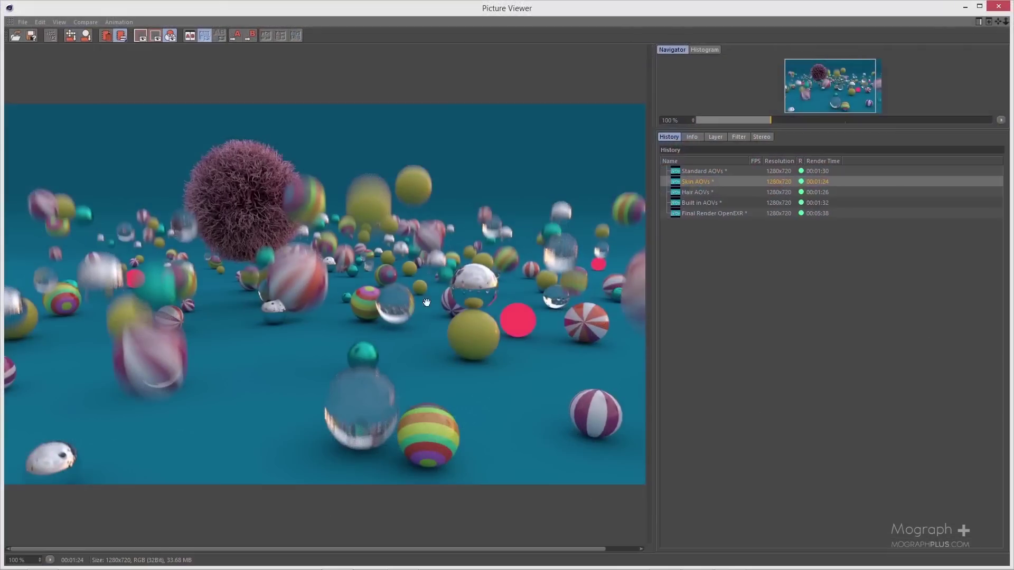
{"action": "left_click", "coordinate": [715, 137]}
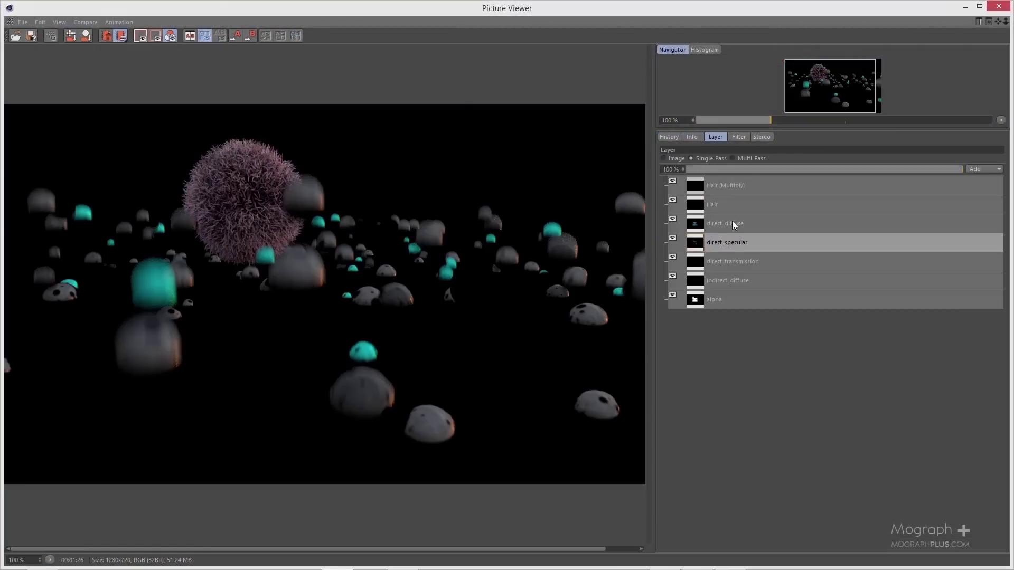
{"action": "left_click", "coordinate": [731, 221]}
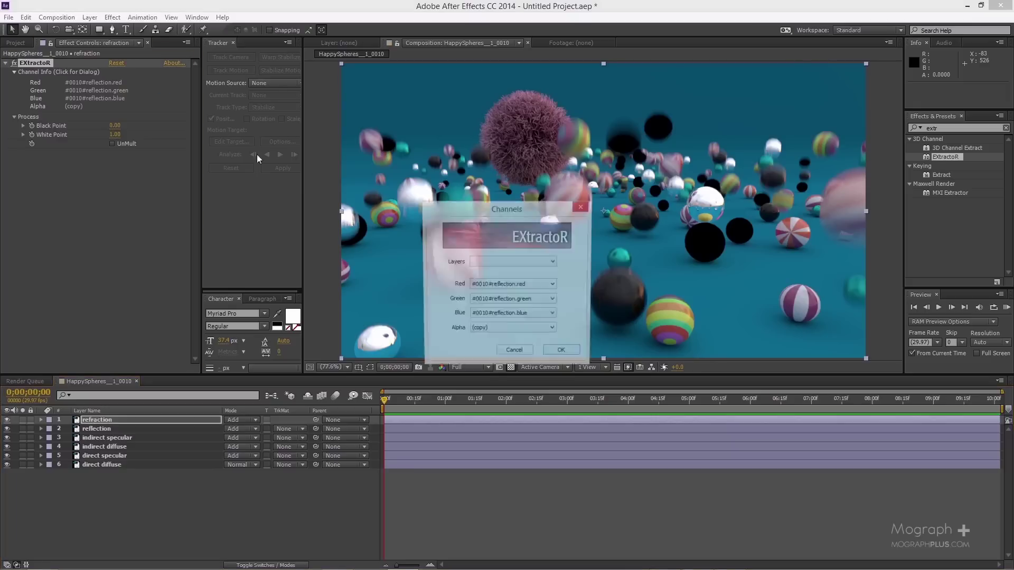
{"action": "left_click", "coordinate": [501, 262]}
{"action": "left_click", "coordinate": [492, 326]}
{"action": "left_click", "coordinate": [563, 354]}
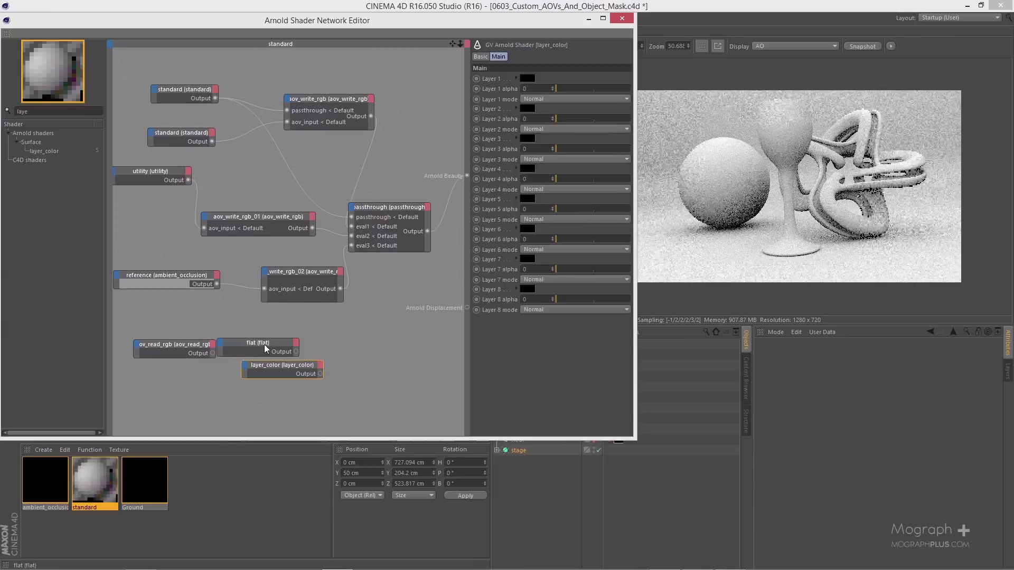
Step: Rearrange the flat and layer_color nodes and connect the AOV read output into layer_color
{"action": "left_click_drag", "start_coordinate": [264, 344], "coordinate": [202, 382]}
{"action": "left_click", "coordinate": [262, 370]}
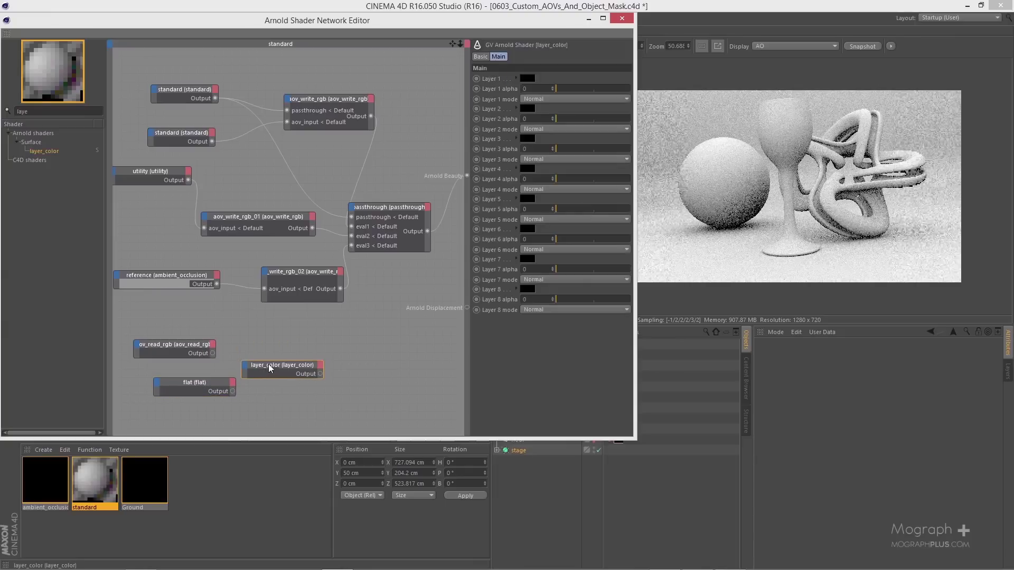
{"action": "left_click_drag", "start_coordinate": [271, 368], "coordinate": [275, 361]}
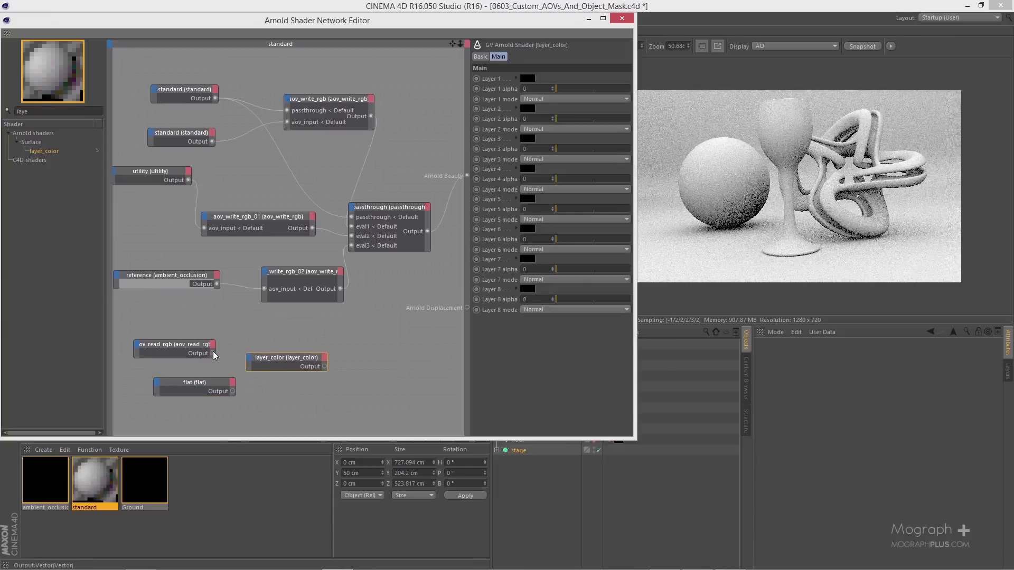
{"action": "left_click_drag", "start_coordinate": [213, 354], "coordinate": [250, 362]}
{"action": "left_click", "coordinate": [294, 371]}
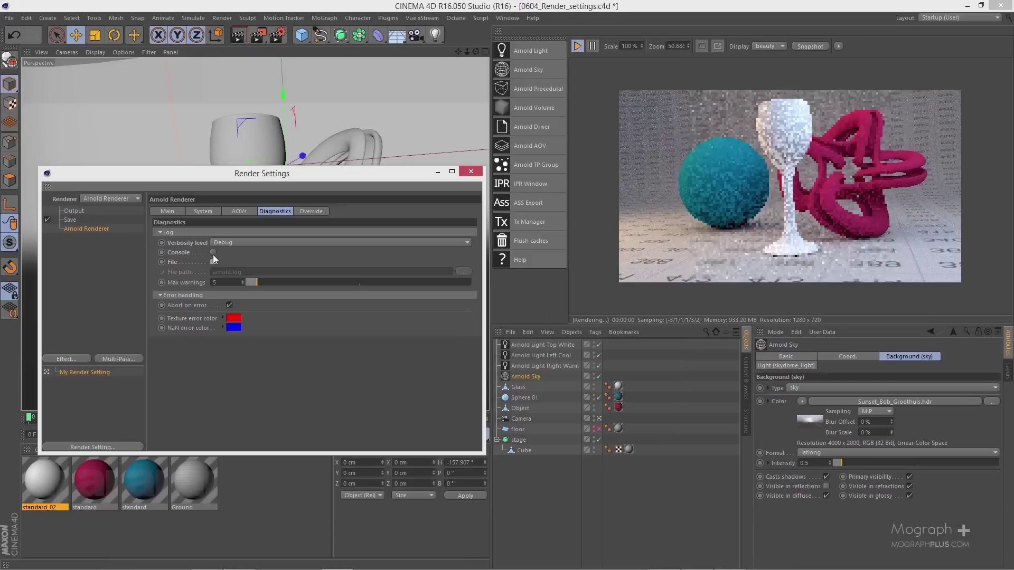
Step: Enable Console log output in Arnold diagnostics and zoom into the procedural boxes
{"action": "left_click", "coordinate": [212, 253]}
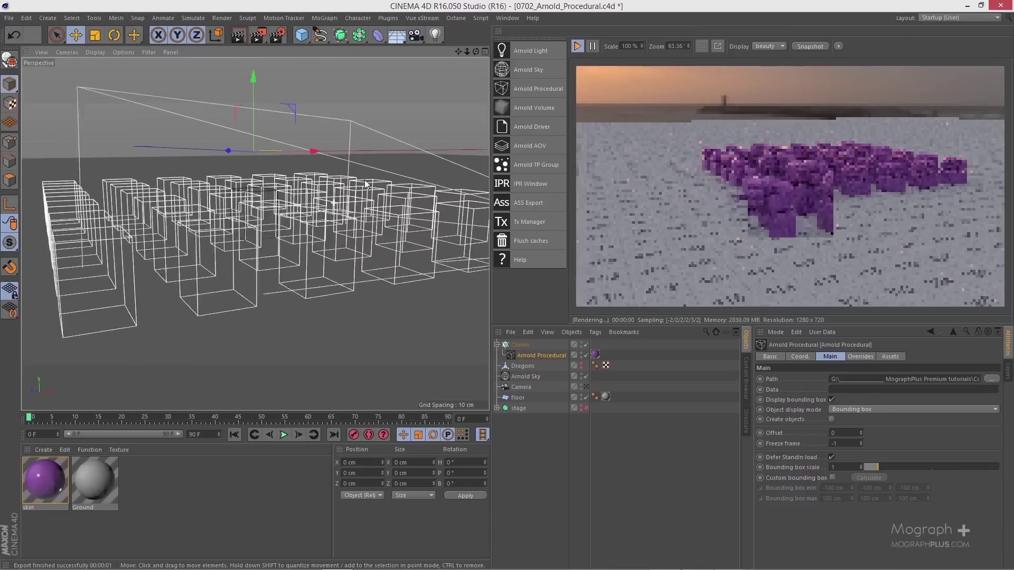
{"action": "scroll", "coordinate": [365, 184], "scroll_direction": "up", "scroll_amount": 6}
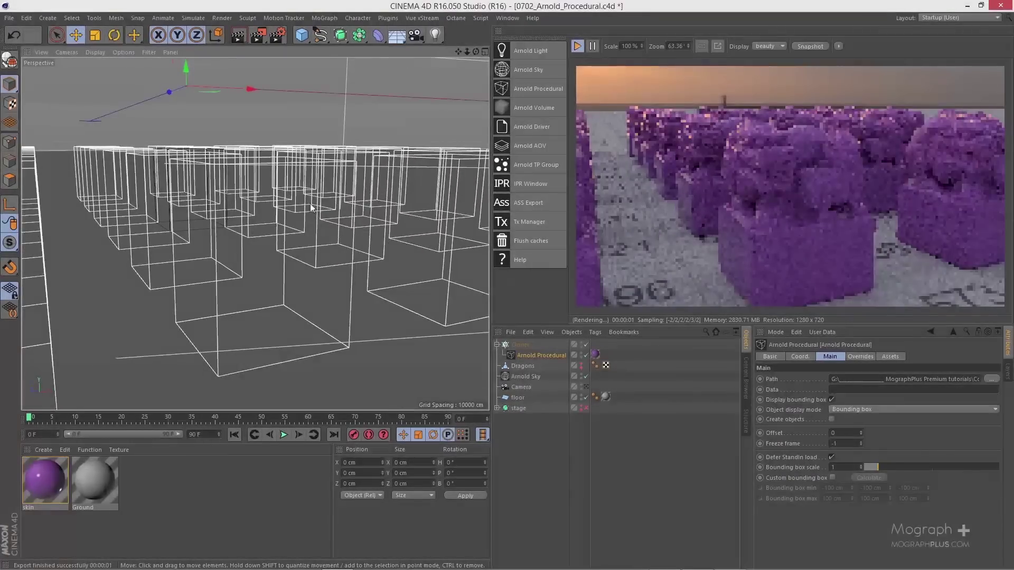
{"action": "scroll", "coordinate": [307, 205], "scroll_direction": "up", "scroll_amount": 6}
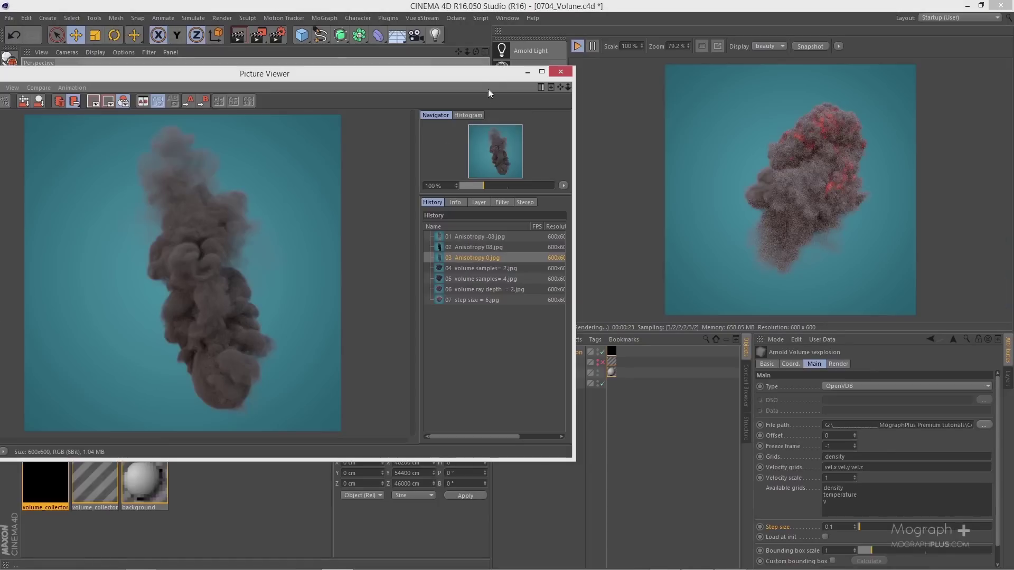
Step: Pick the green swatch as the volume_collector's Attenuation color and apply it
{"action": "left_click_drag", "start_coordinate": [491, 80], "coordinate": [552, 83]}
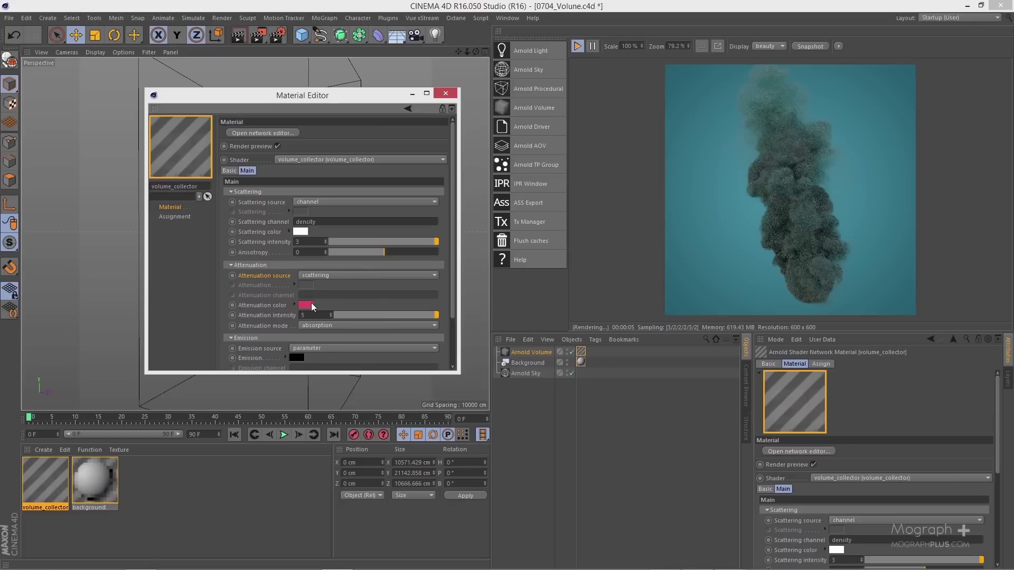
{"action": "left_click", "coordinate": [309, 305]}
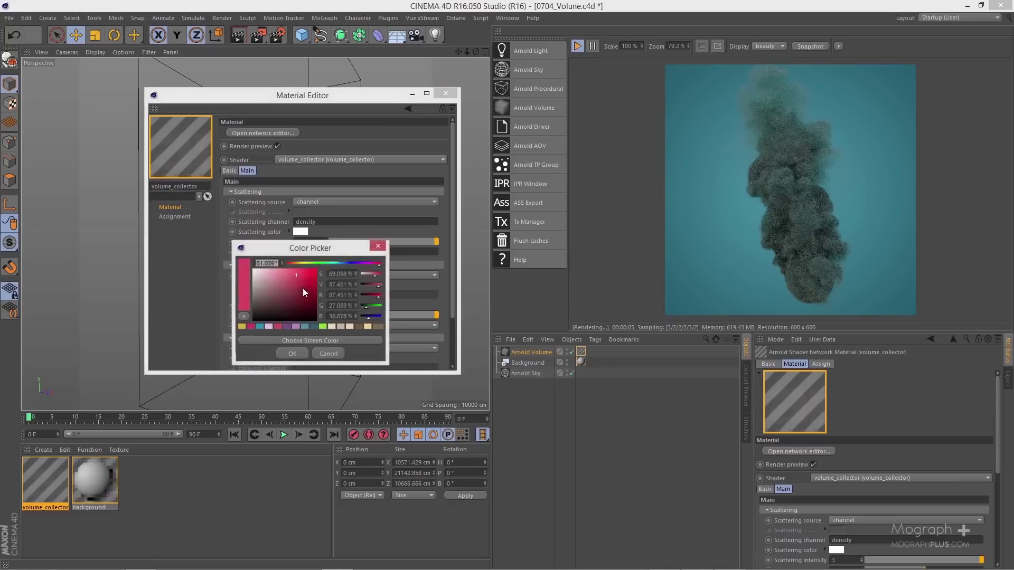
{"action": "left_click", "coordinate": [323, 326]}
{"action": "left_click", "coordinate": [294, 351]}
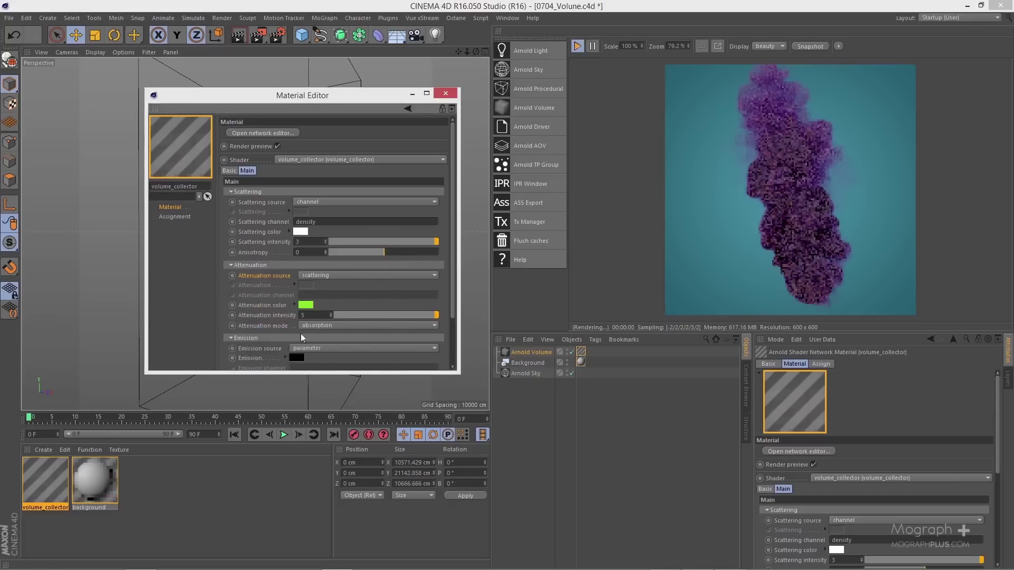